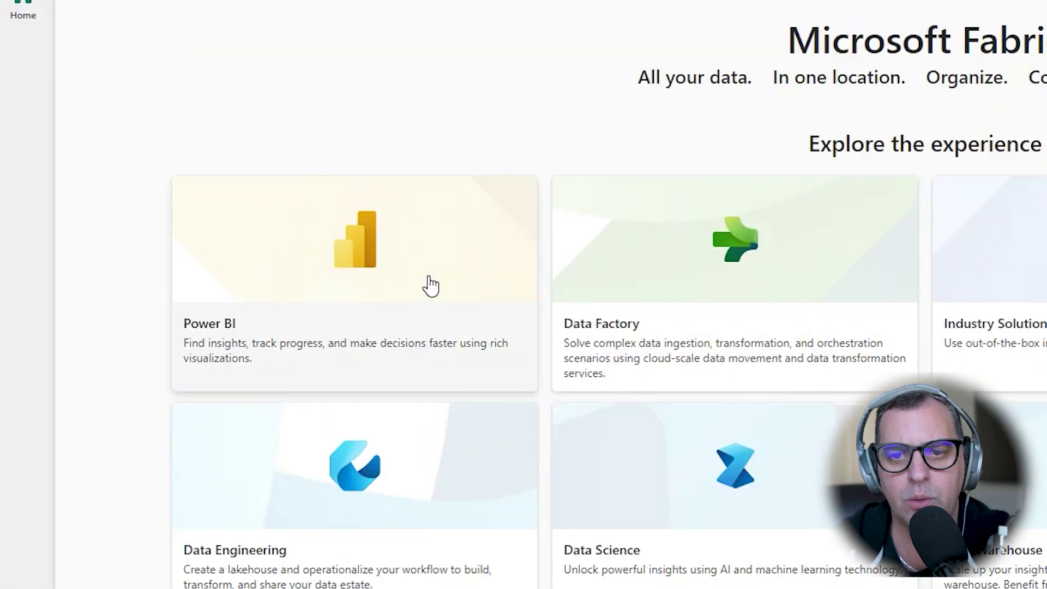
# Open the OneLake catalog from the Power BI experience and scroll through all listed items.
pyautogui.click(431, 285)
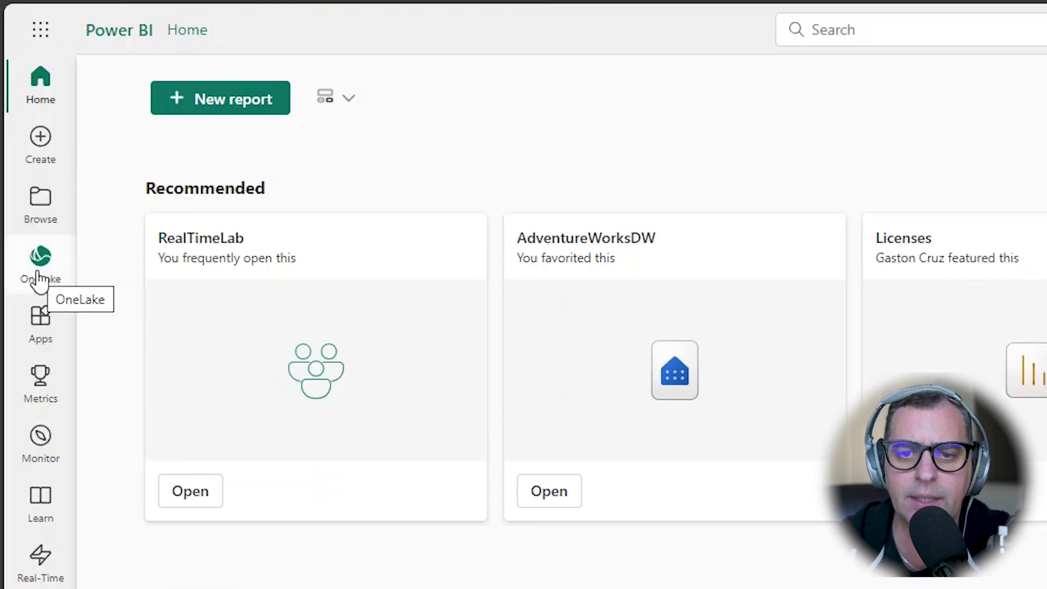
pyautogui.click(39, 278)
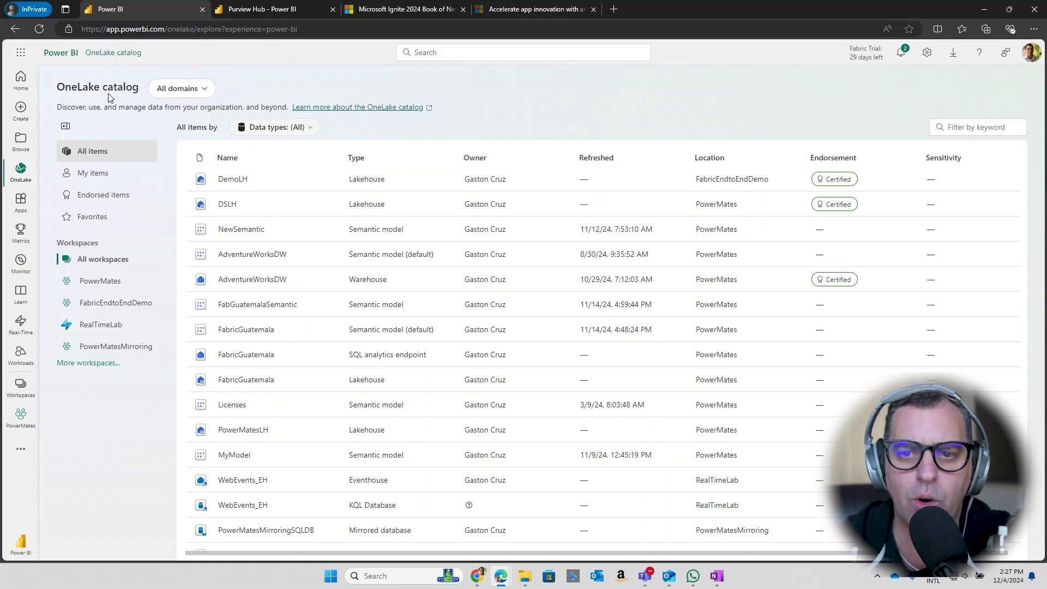
pyautogui.scroll(-7, 323, 257)
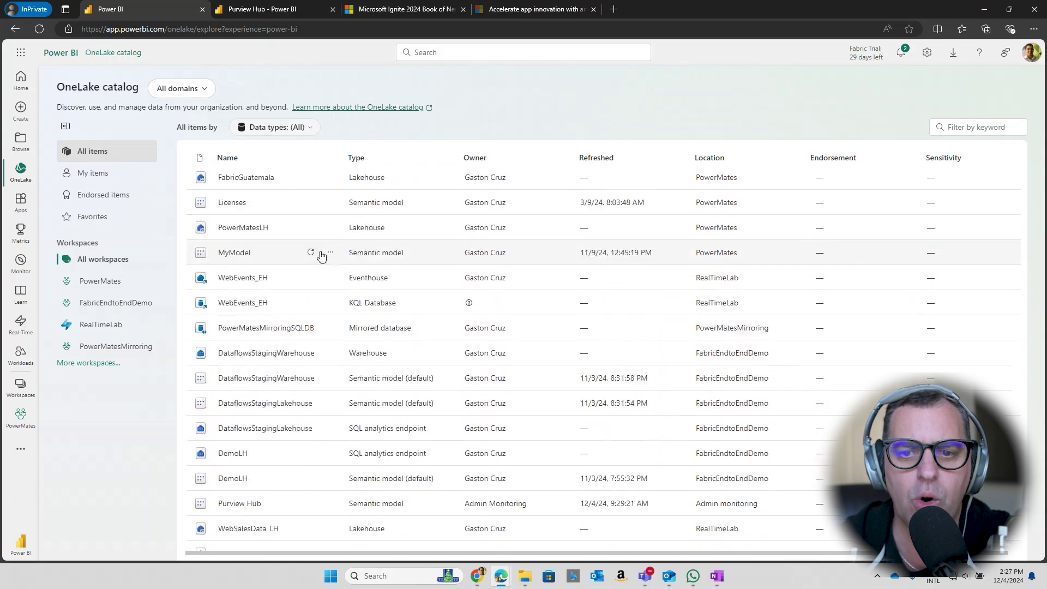
pyautogui.scroll(-6, 325, 265)
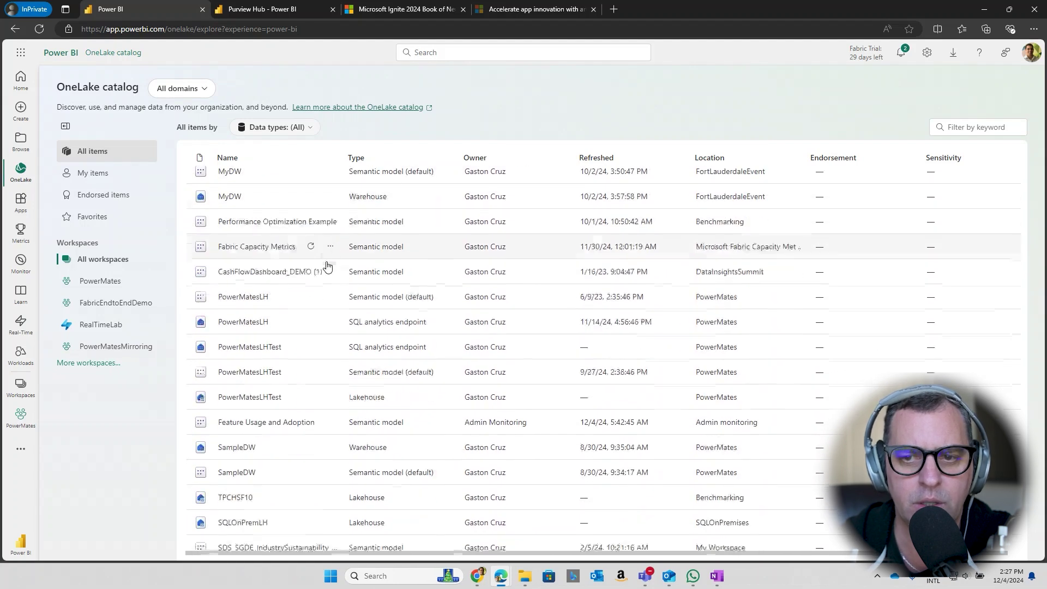
pyautogui.scroll(10, 335, 281)
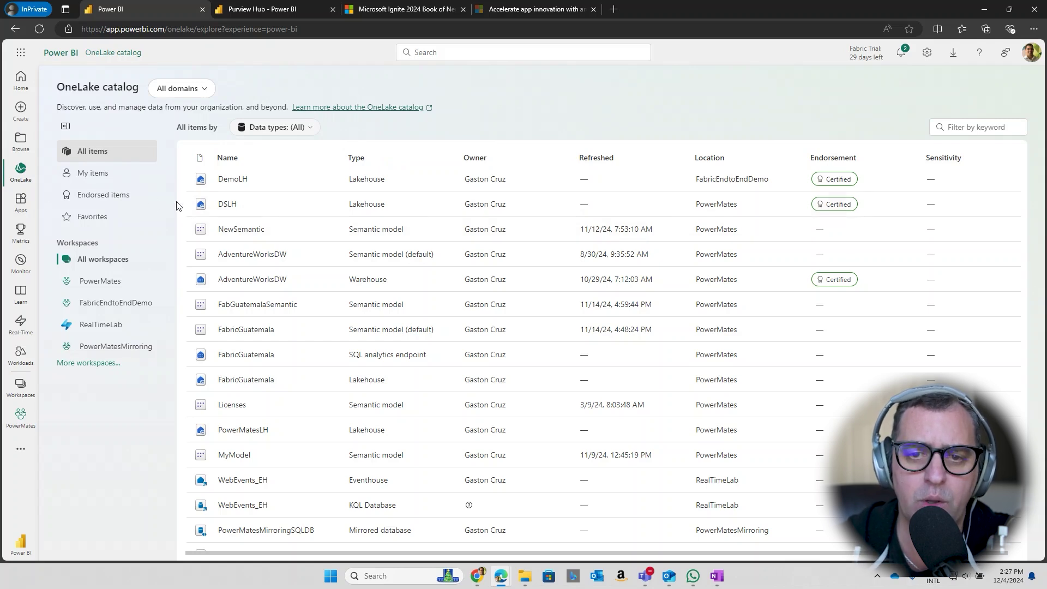
# Browse the My items, Endorsed items and Favorites views, then return to All items.
pyautogui.click(91, 173)
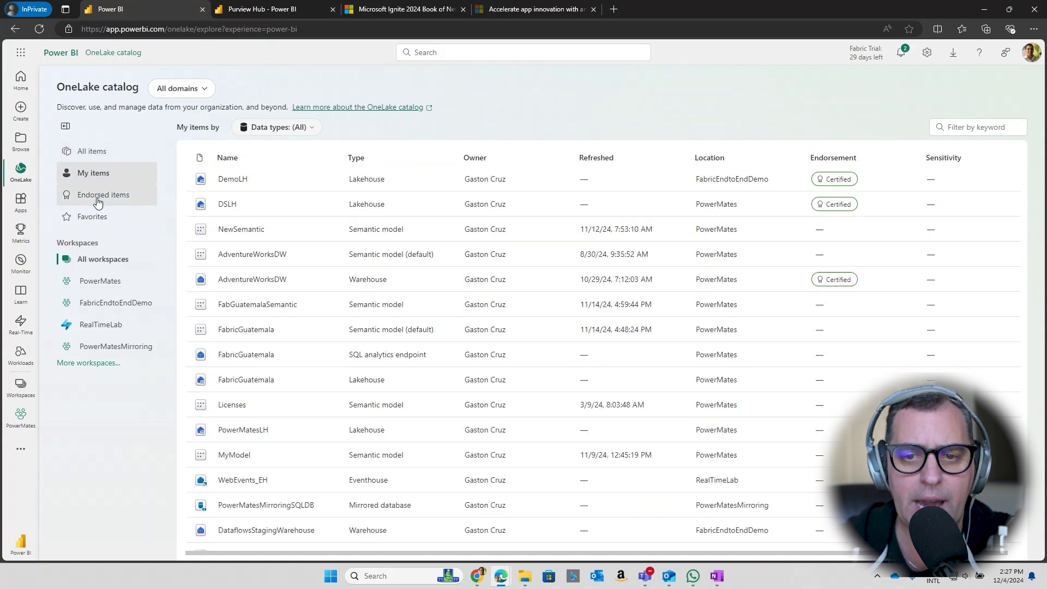
pyautogui.click(98, 202)
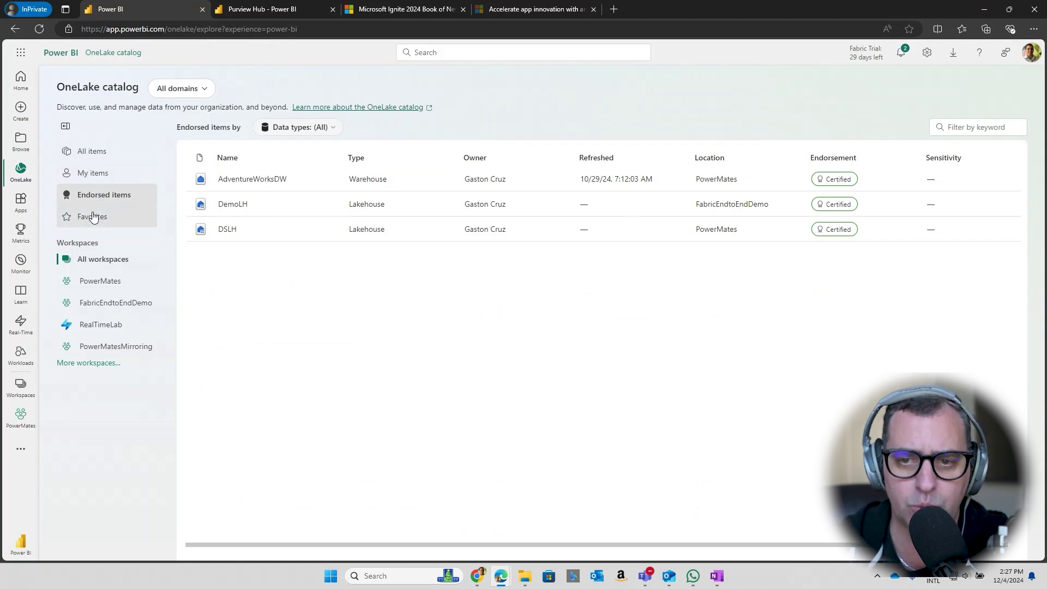
pyautogui.click(99, 216)
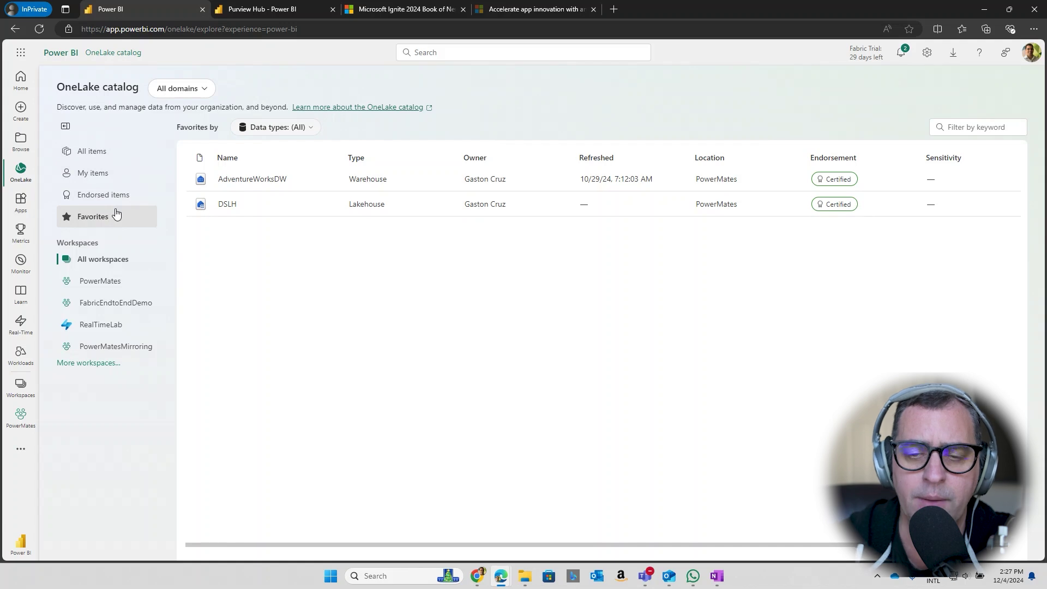
pyautogui.click(84, 156)
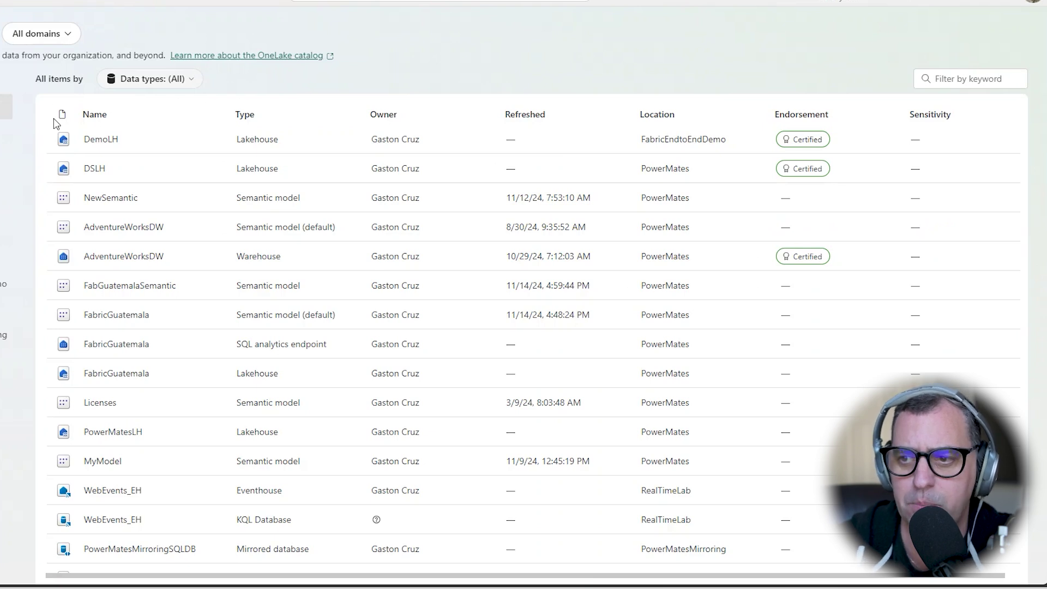
# Try the keyword filters PowerMates, LH, Taxis and Adven, finishing on LH.
pyautogui.click(957, 80)
pyautogui.write('P')
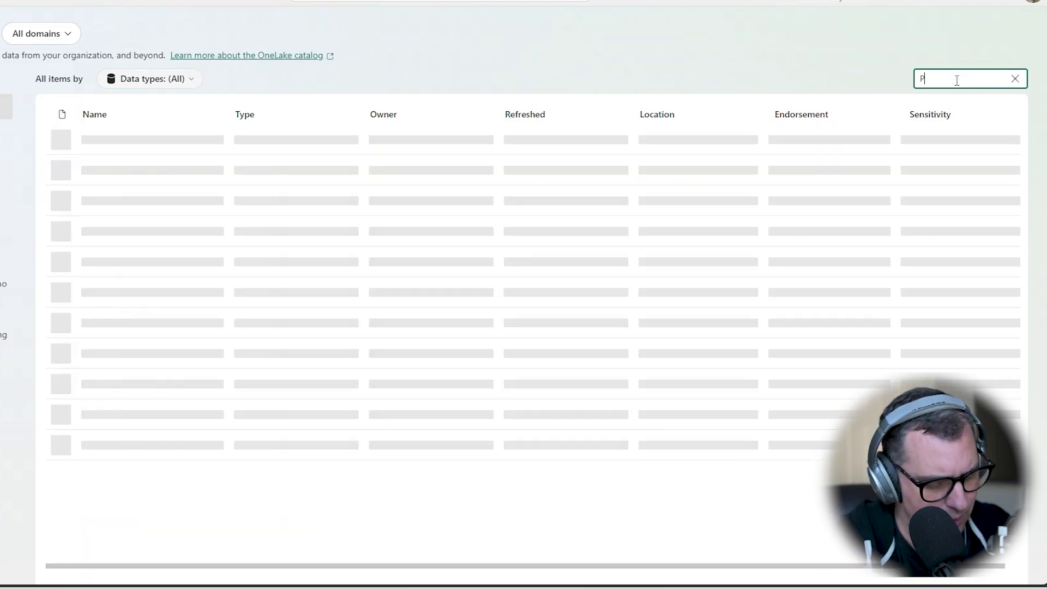
pyautogui.write('owerMates')
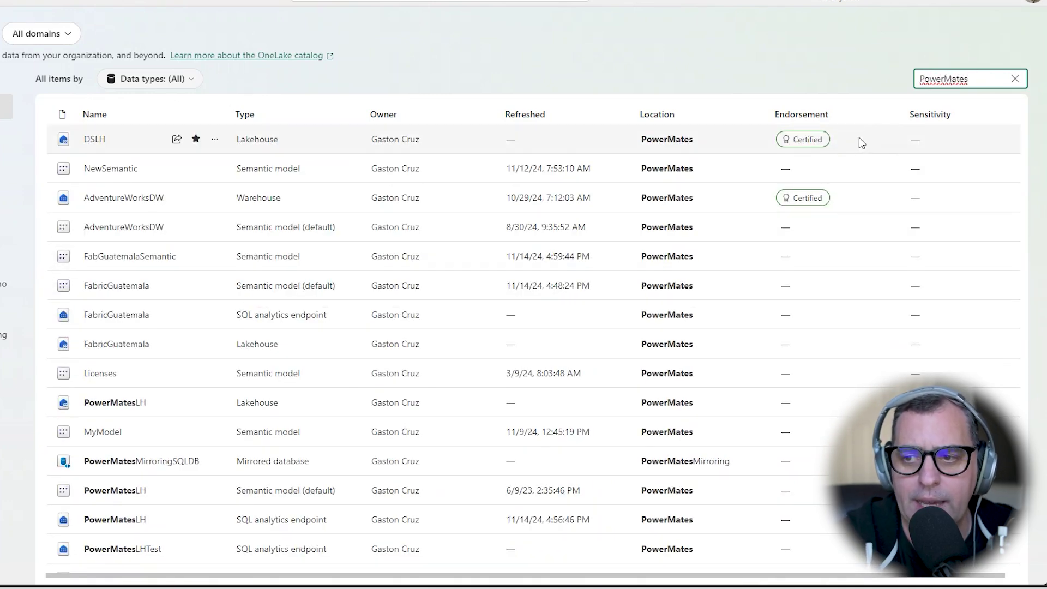
pyautogui.press('BackSpace')
pyautogui.press('BackSpace')
pyautogui.press('BackSpace')
pyautogui.press('BackSpace')
pyautogui.press('BackSpace')
pyautogui.press('BackSpace')
pyautogui.press('BackSpace')
pyautogui.press('BackSpace')
pyautogui.press('BackSpace')
pyautogui.press('BackSpace')
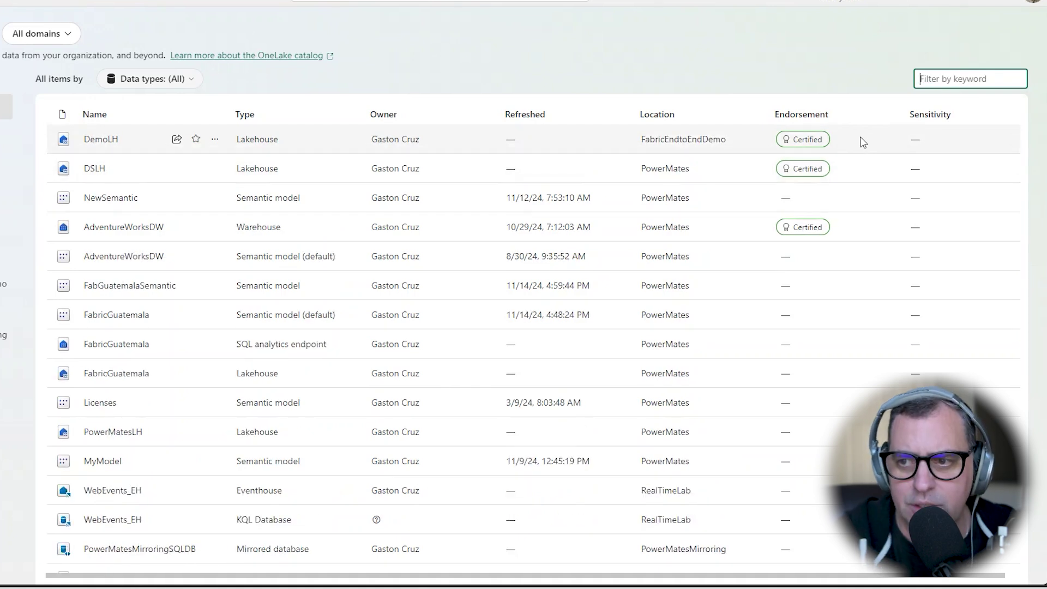
pyautogui.write('LH')
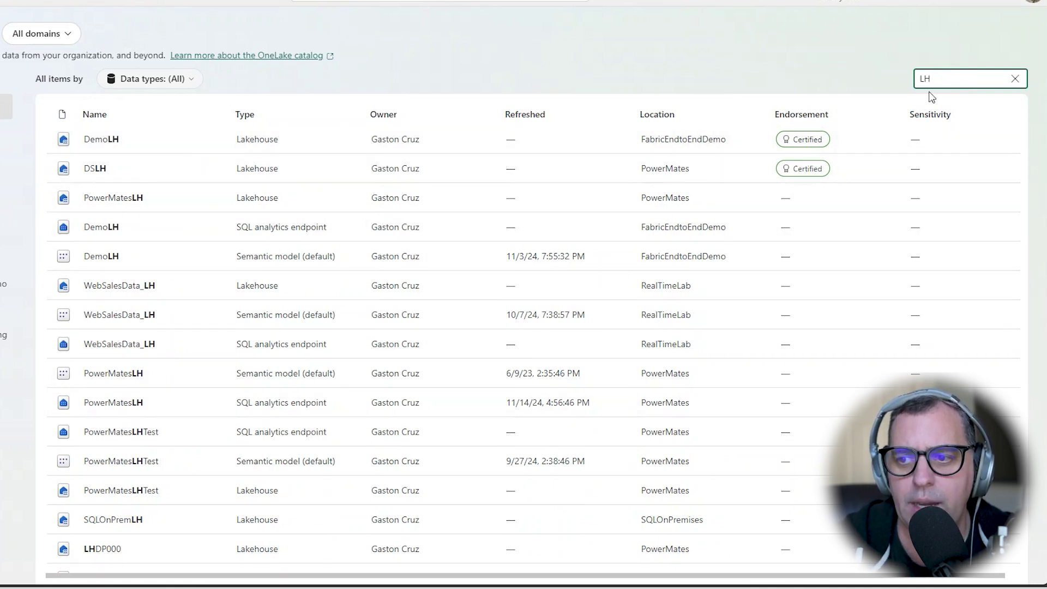
pyautogui.doubleClick(938, 78)
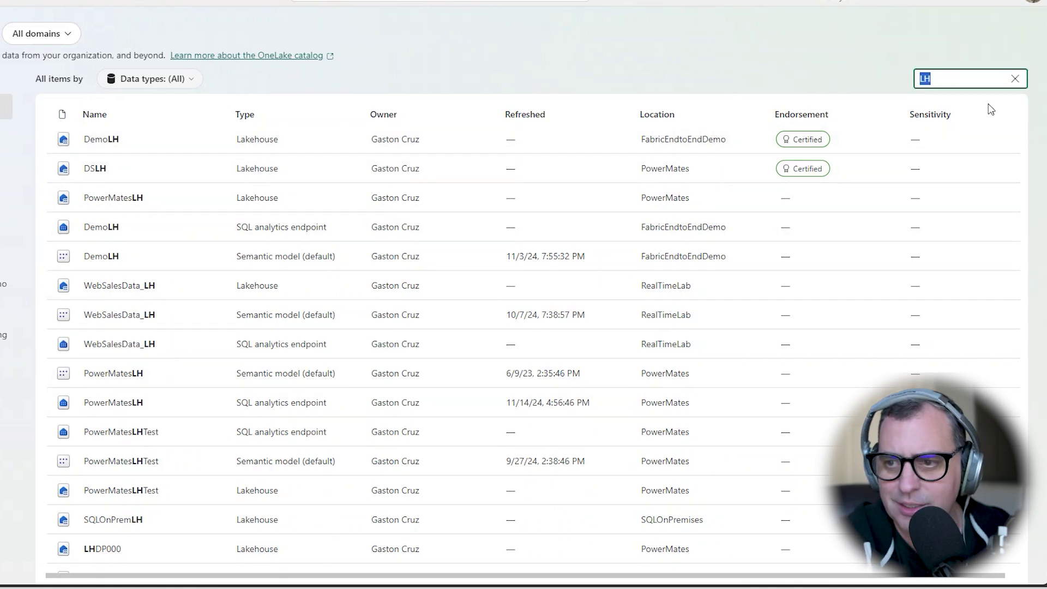
pyautogui.write('Taxis')
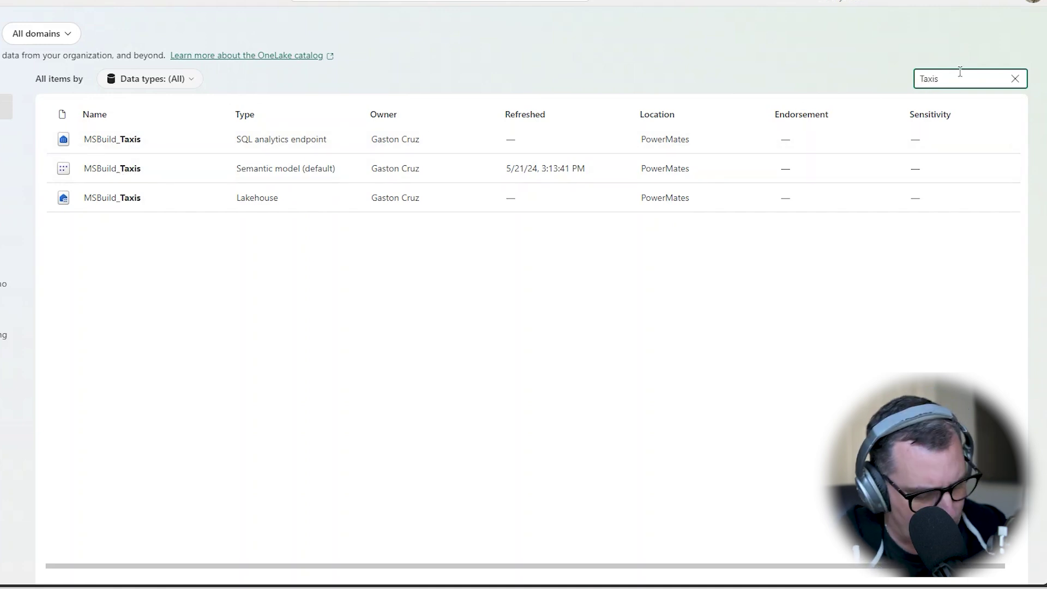
pyautogui.doubleClick(949, 80)
pyautogui.write('Adven')
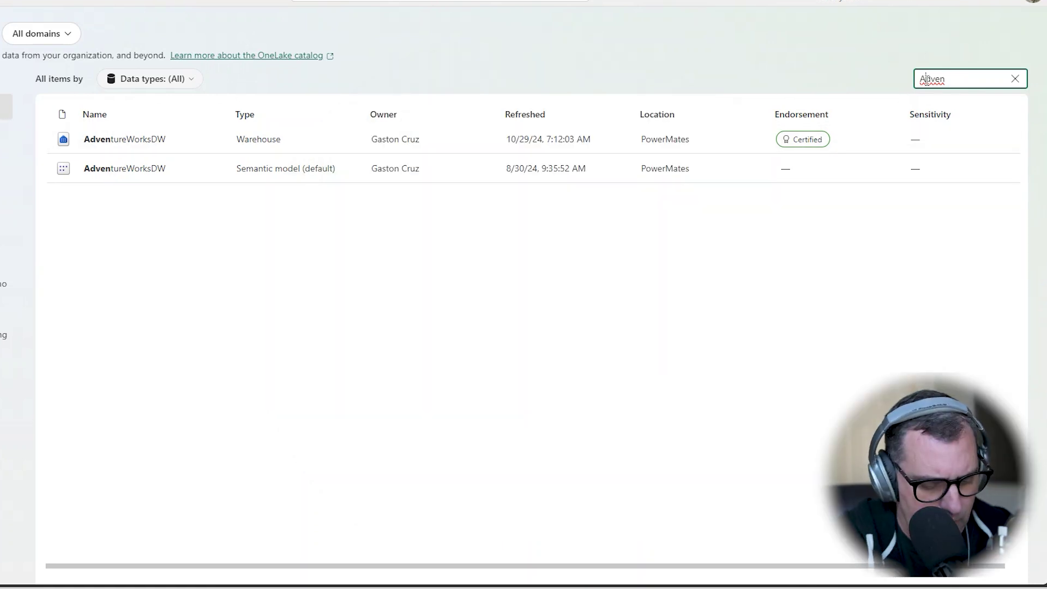
pyautogui.doubleClick(926, 80)
pyautogui.write('LH')
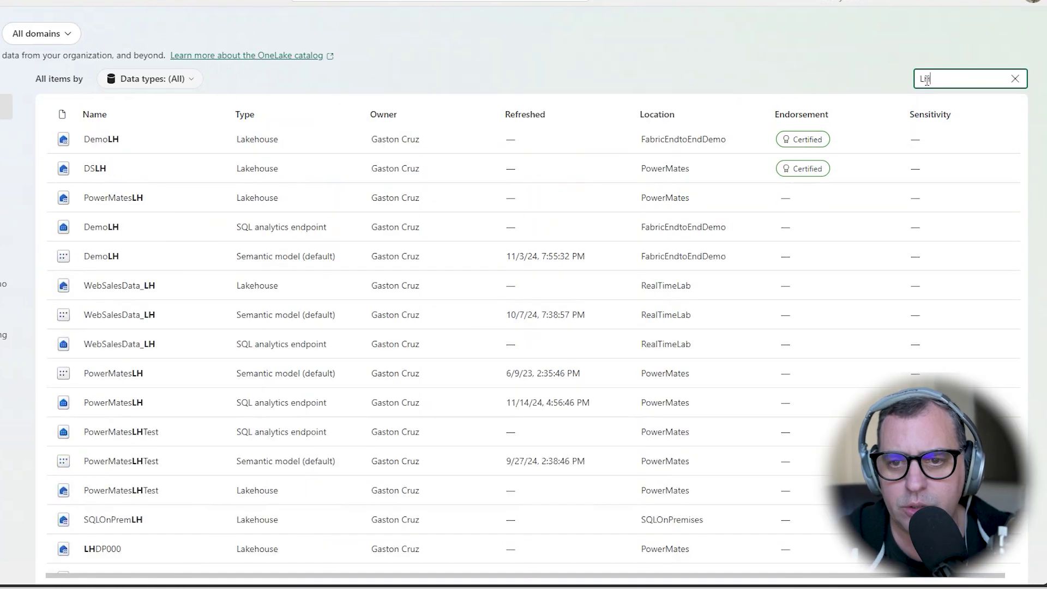
# Open the DSLH lakehouse details, view its lineage diagram, then check its recent runs.
pyautogui.click(88, 172)
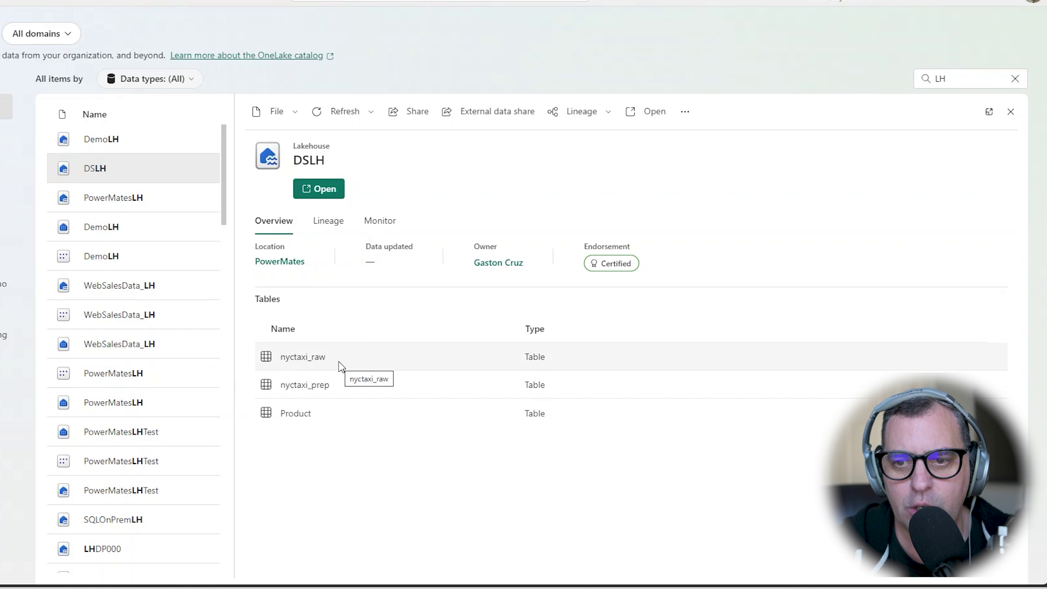
pyautogui.click(338, 228)
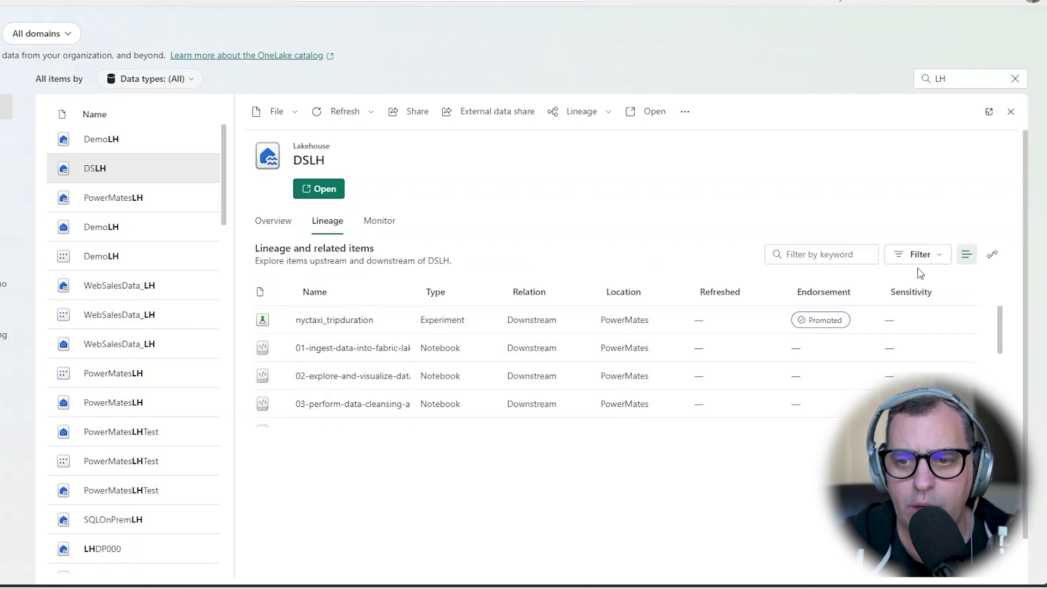
pyautogui.click(993, 261)
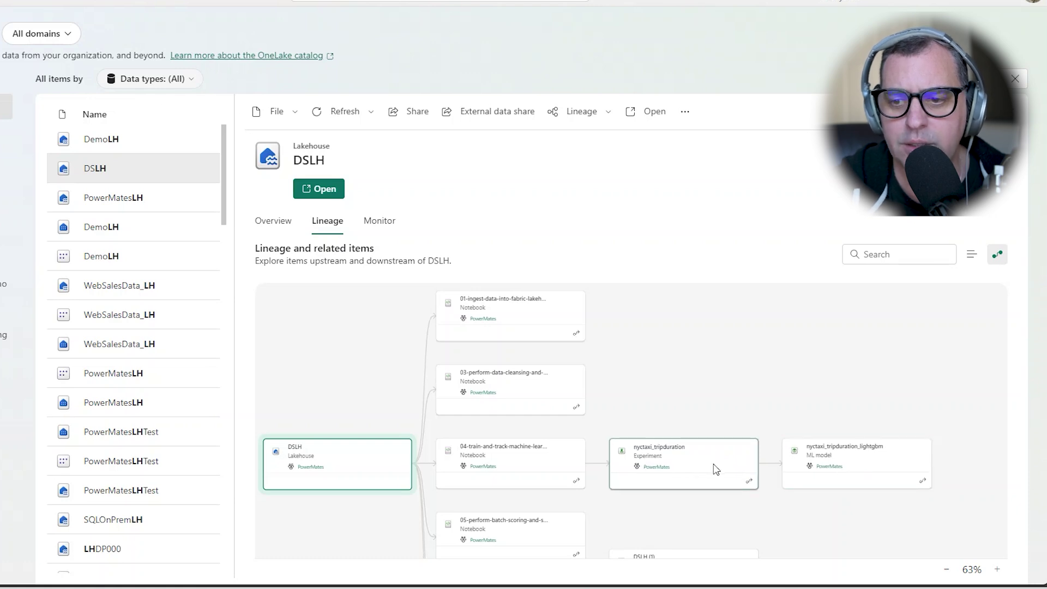
pyautogui.scroll(-5, 844, 468)
pyautogui.scroll(-2, 843, 467)
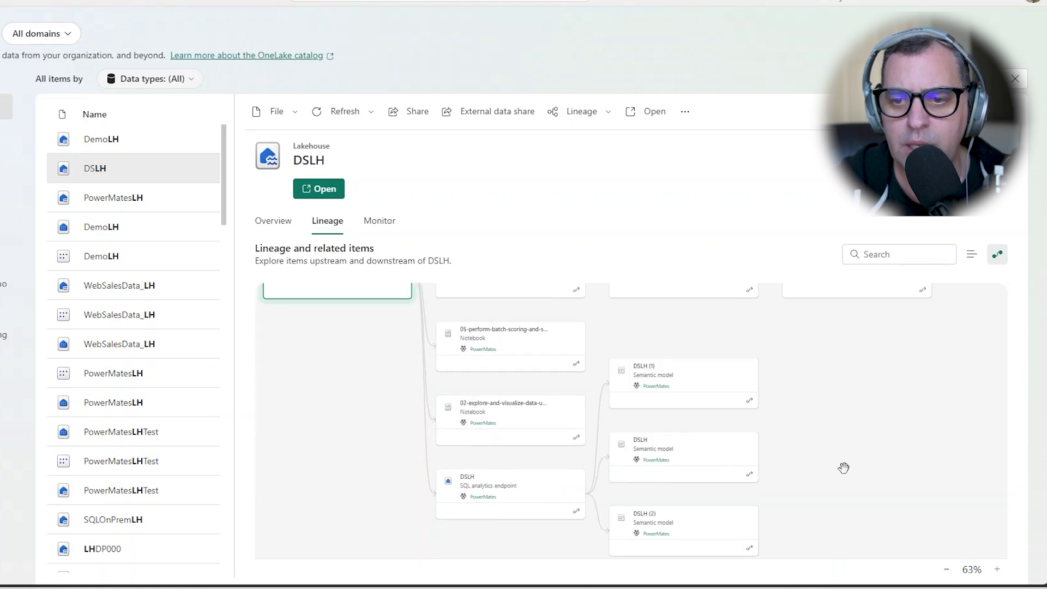
pyautogui.scroll(6, 844, 468)
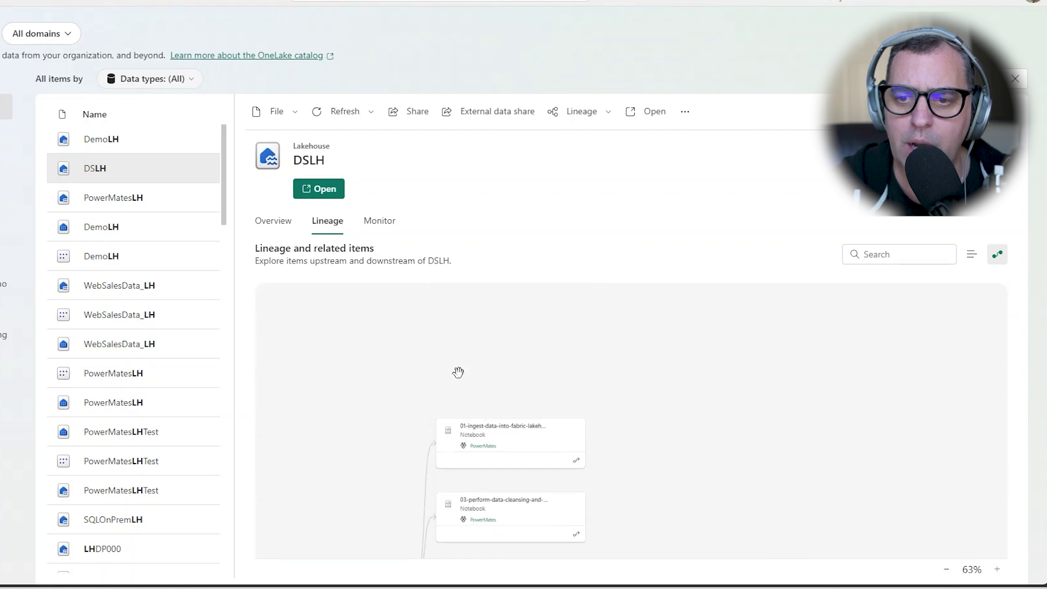
pyautogui.click(375, 227)
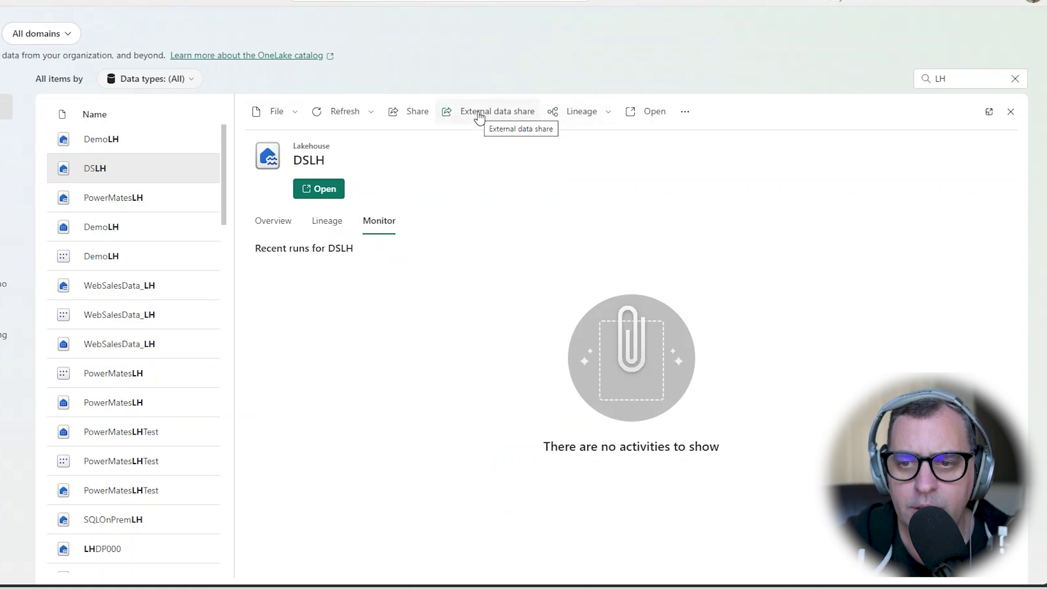
# Create an external data share of the DSLH Product table, closing the send-link dialog unsent.
pyautogui.click(418, 113)
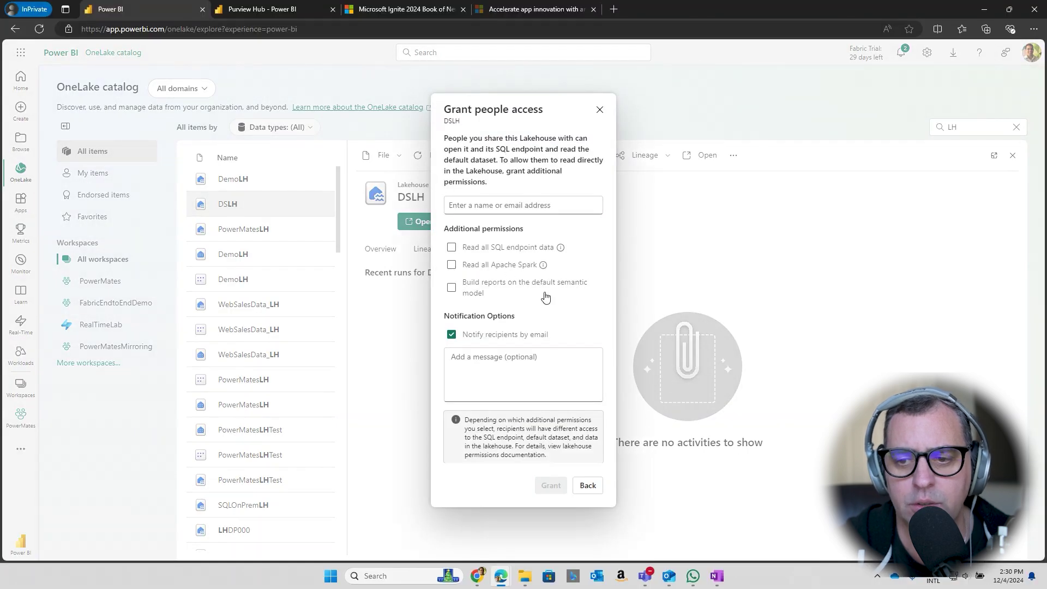
pyautogui.click(588, 485)
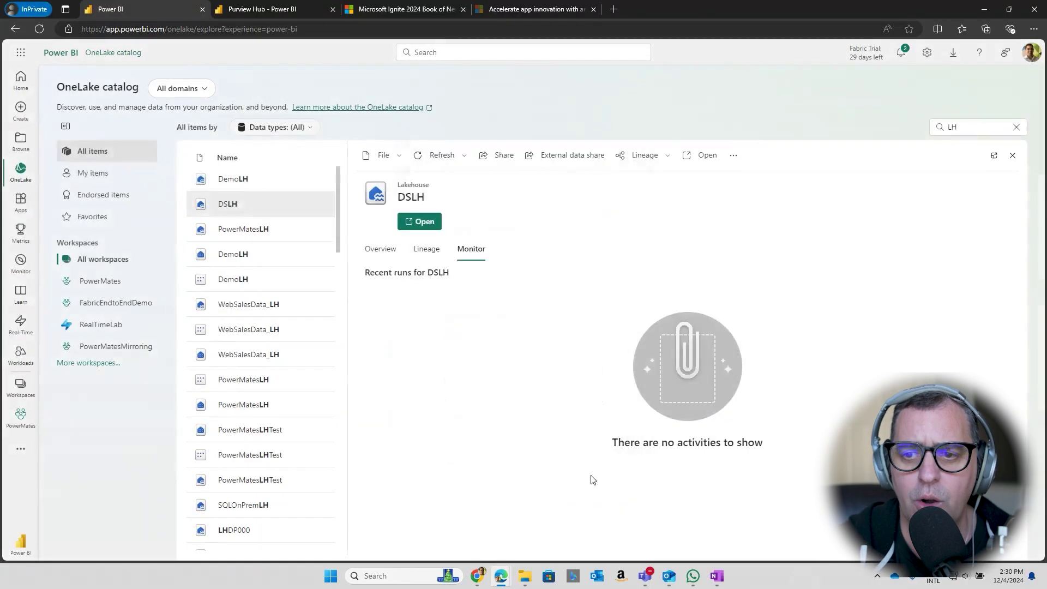
pyautogui.click(561, 158)
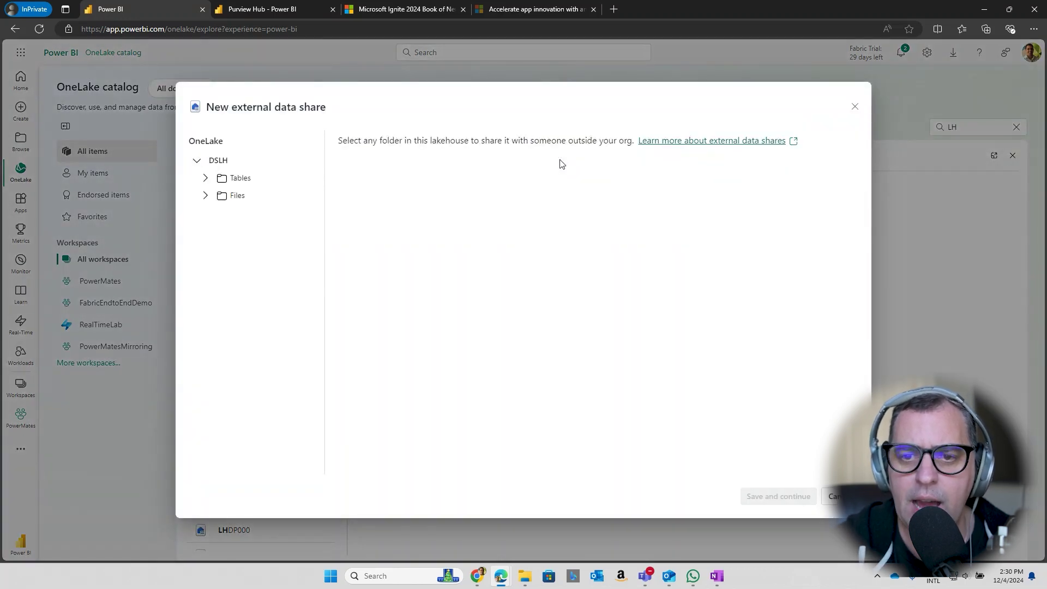
pyautogui.click(205, 179)
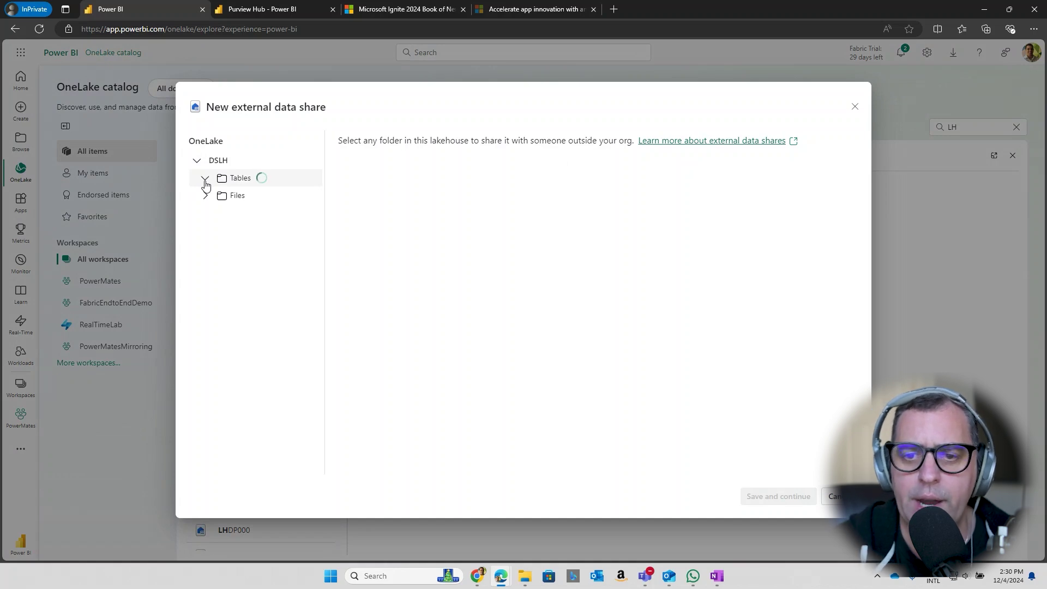
pyautogui.click(227, 195)
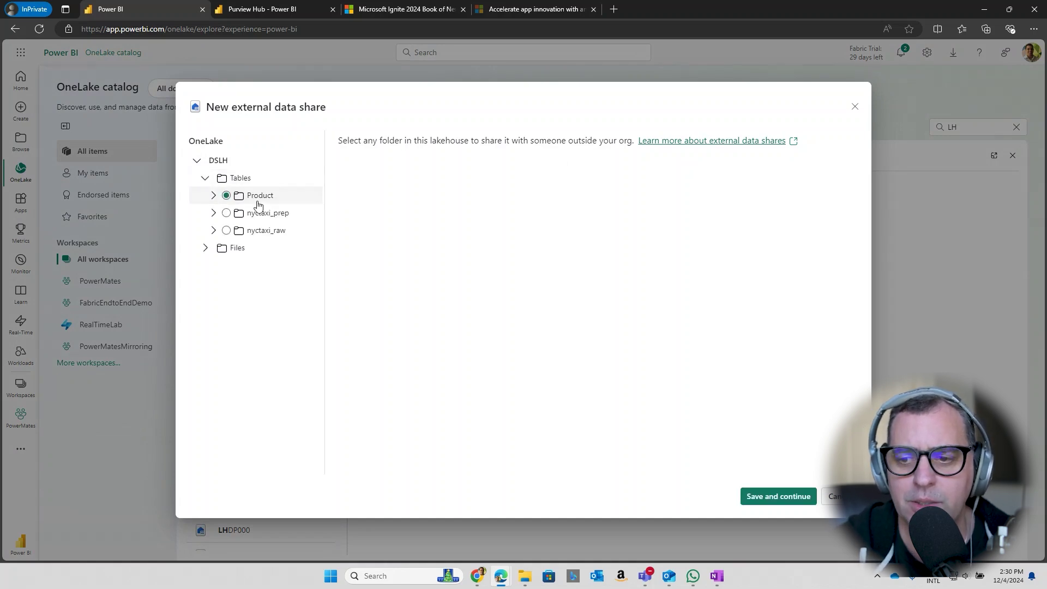
pyautogui.click(780, 498)
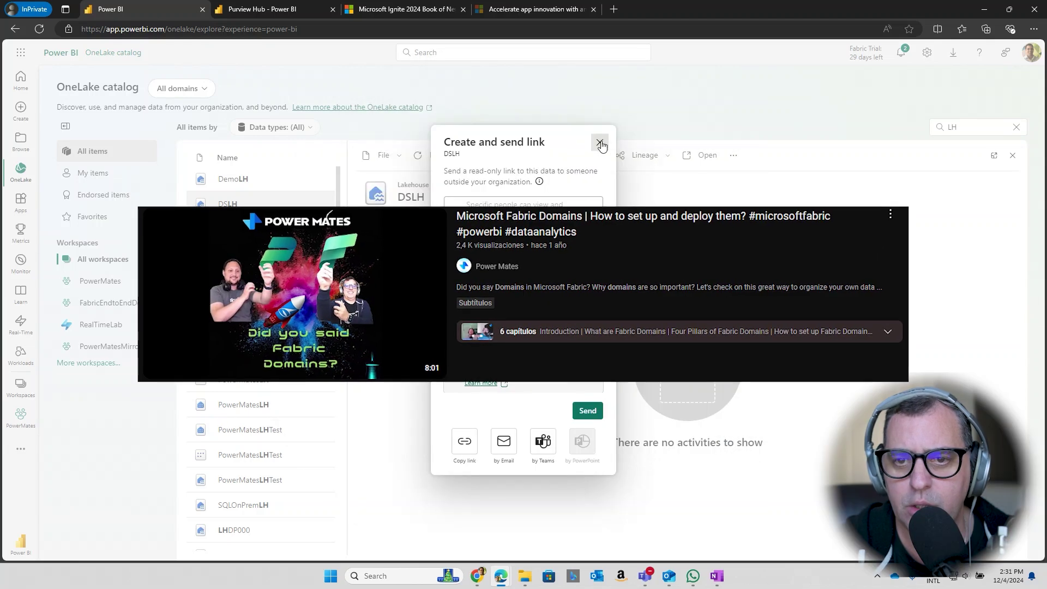
pyautogui.click(600, 142)
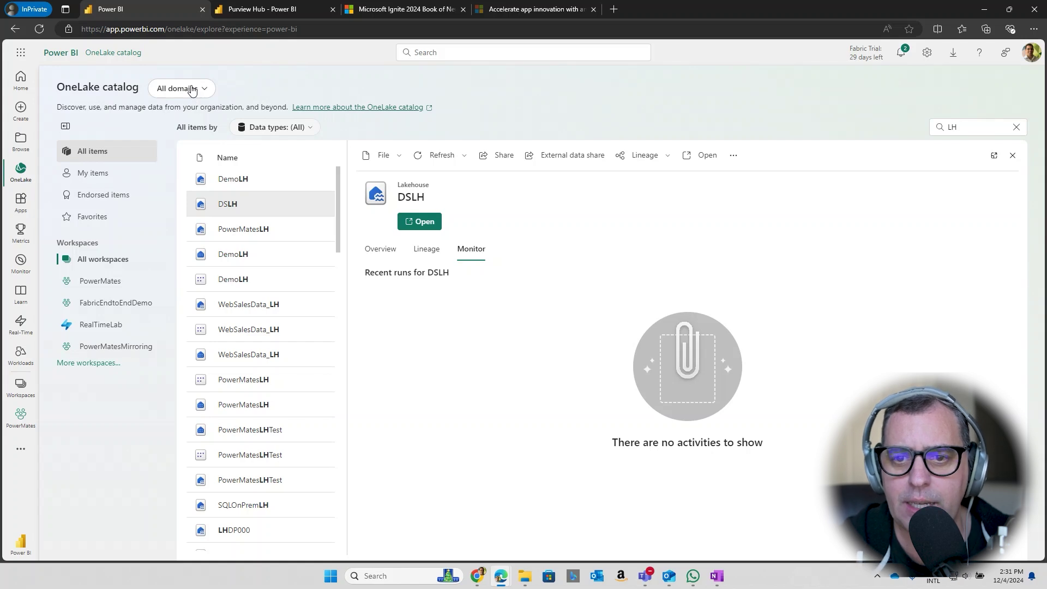
# Filter the catalog to the Finance domain, then switch to Marketing - Operations.
pyautogui.click(185, 93)
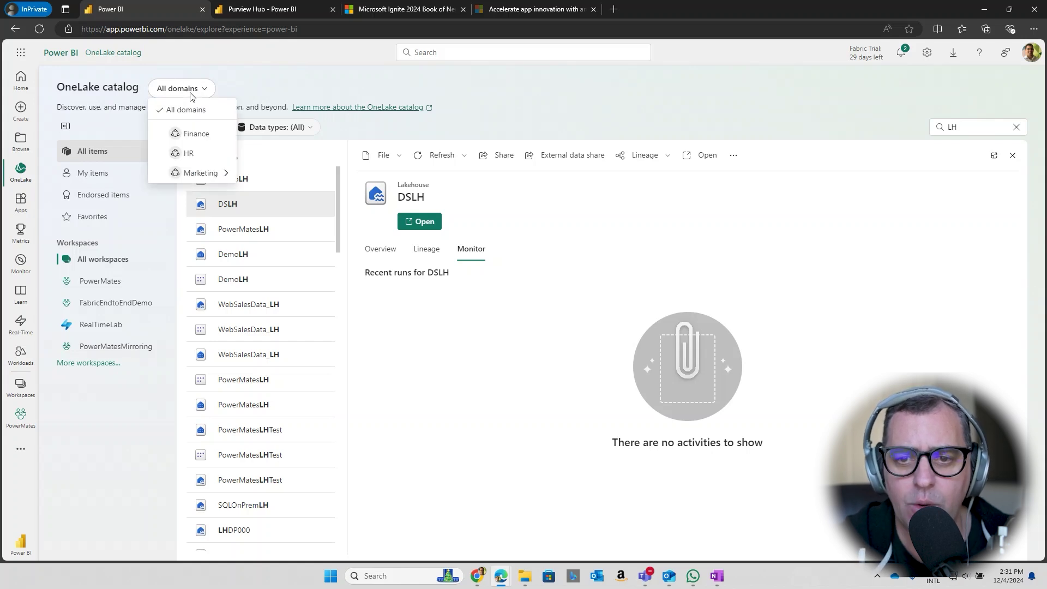
pyautogui.click(201, 136)
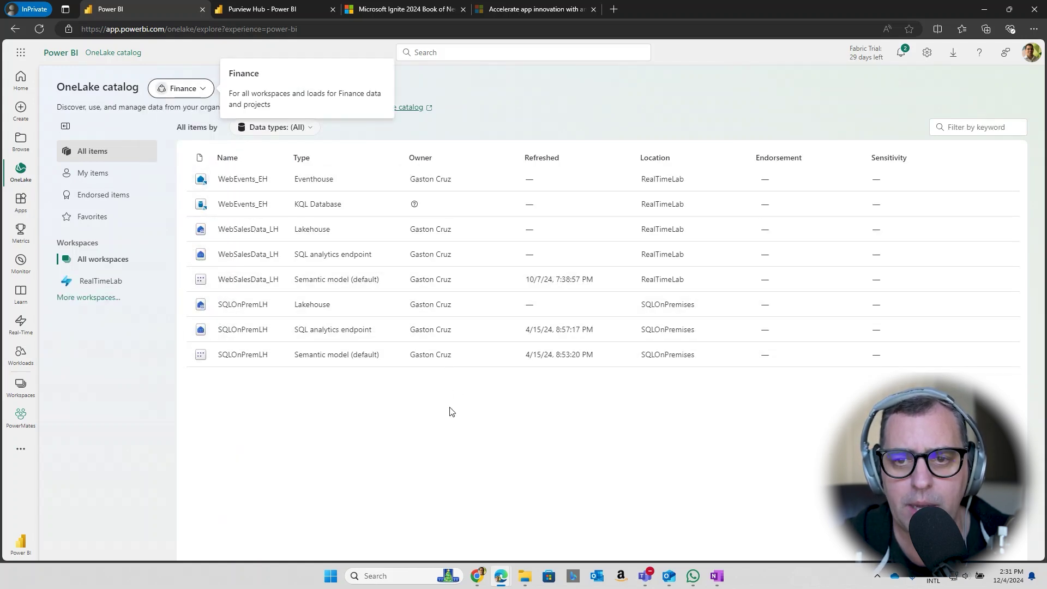
pyautogui.click(200, 93)
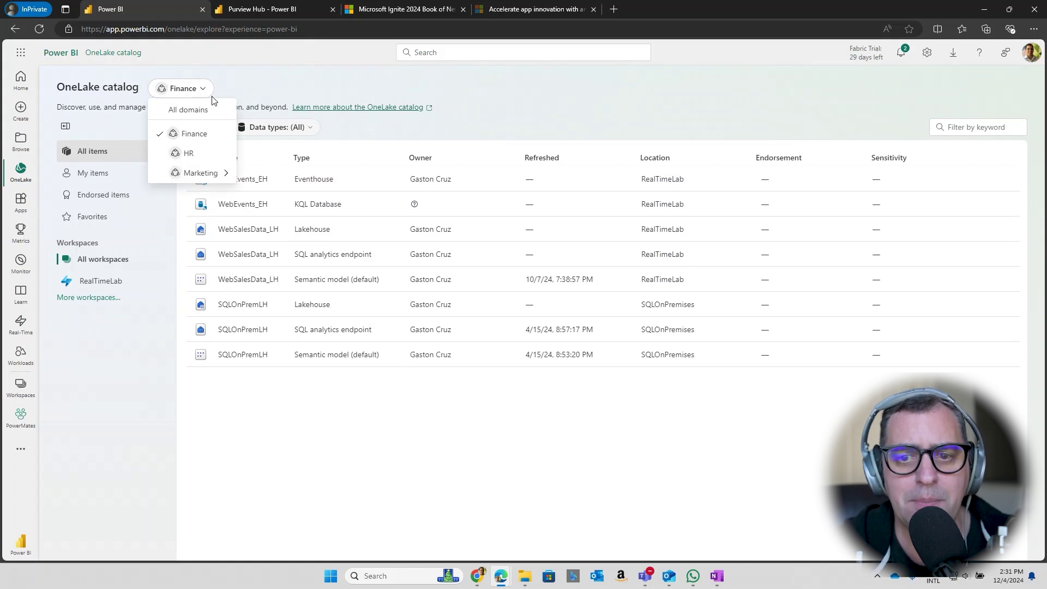
pyautogui.moveTo(202, 174)
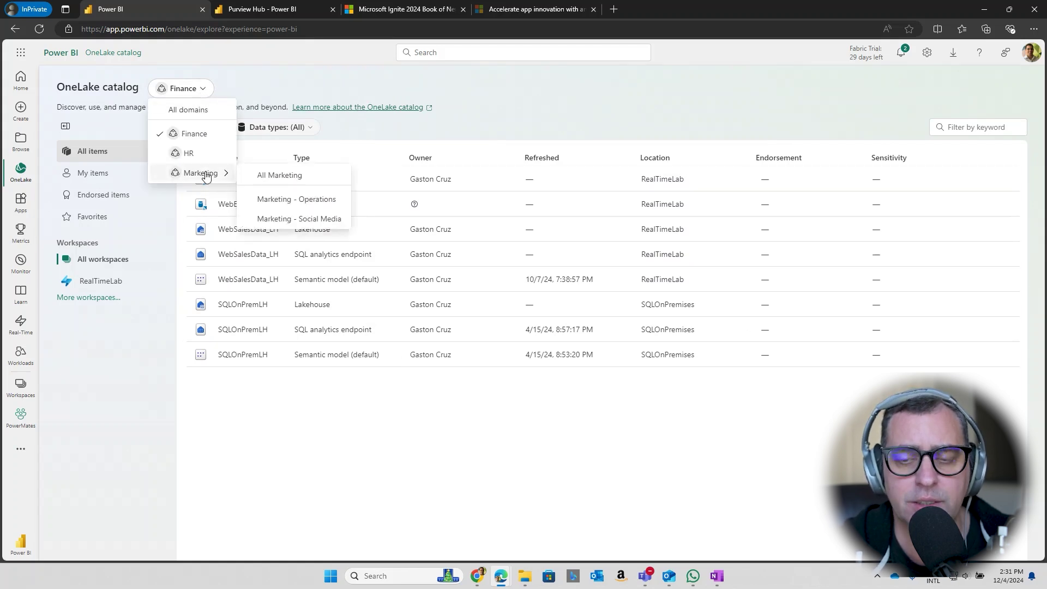
pyautogui.click(311, 208)
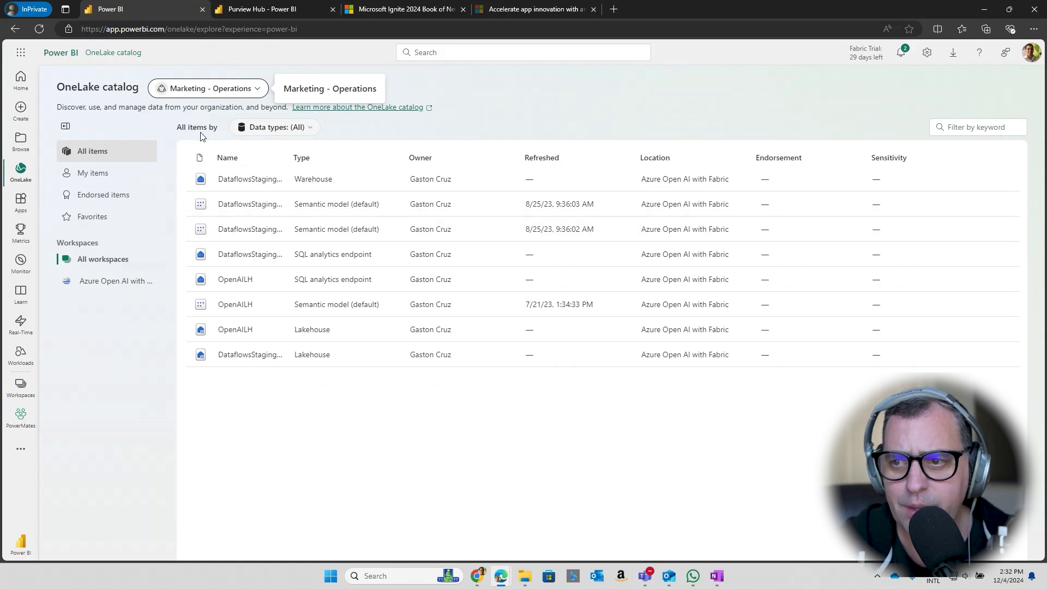
# Open the Microsoft Purview hub (preview) from Settings and scroll through its overview.
pyautogui.click(928, 53)
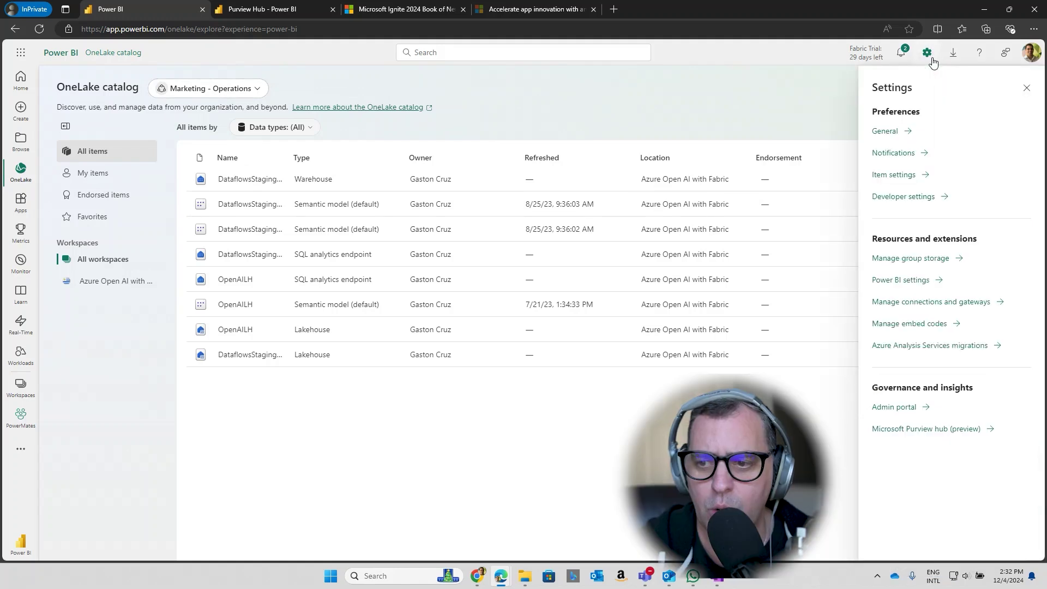
pyautogui.click(903, 435)
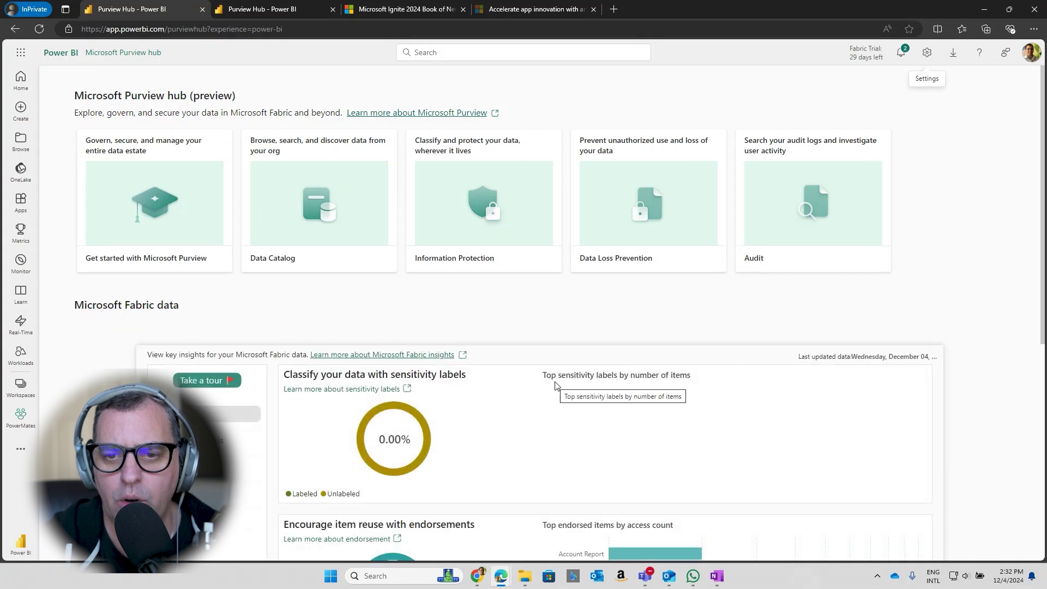
pyautogui.scroll(-3, 555, 386)
pyautogui.scroll(-2, 375, 336)
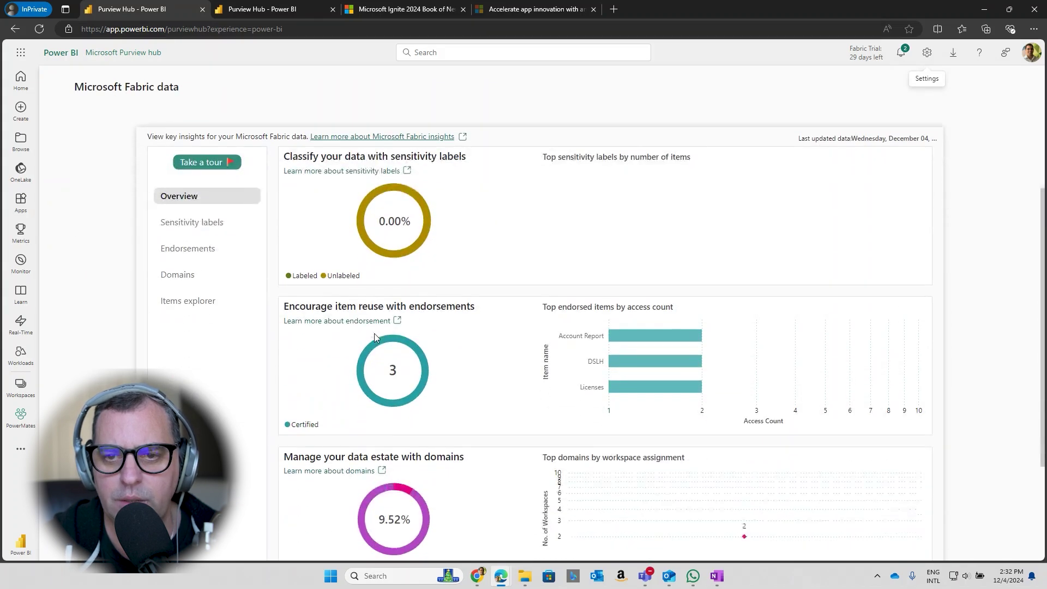
# Review the Sensitivity labels, Endorsements and Domains insights, ending on the Items explorer.
pyautogui.click(198, 174)
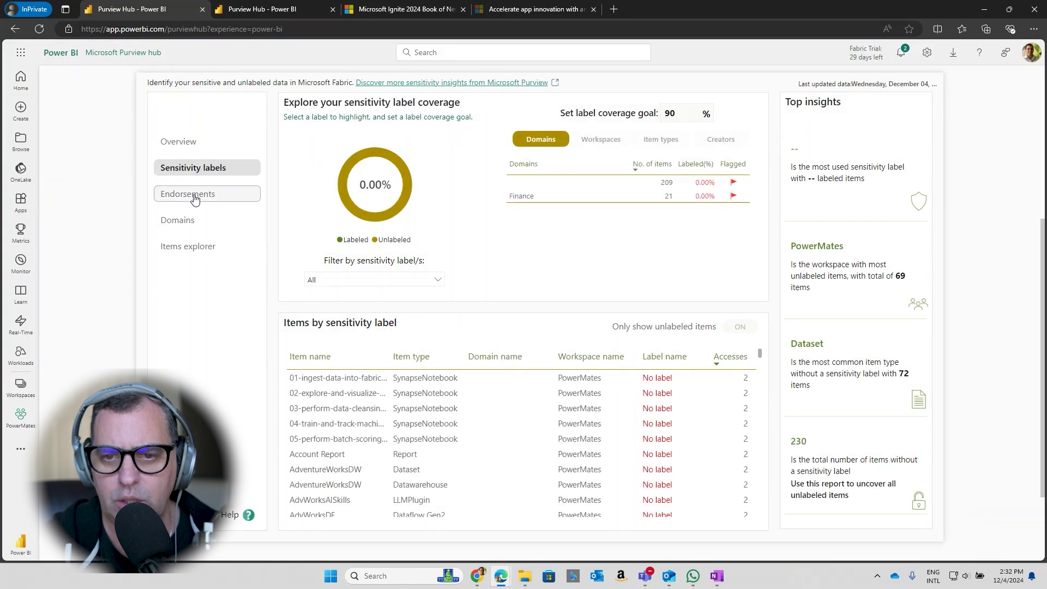
pyautogui.click(195, 197)
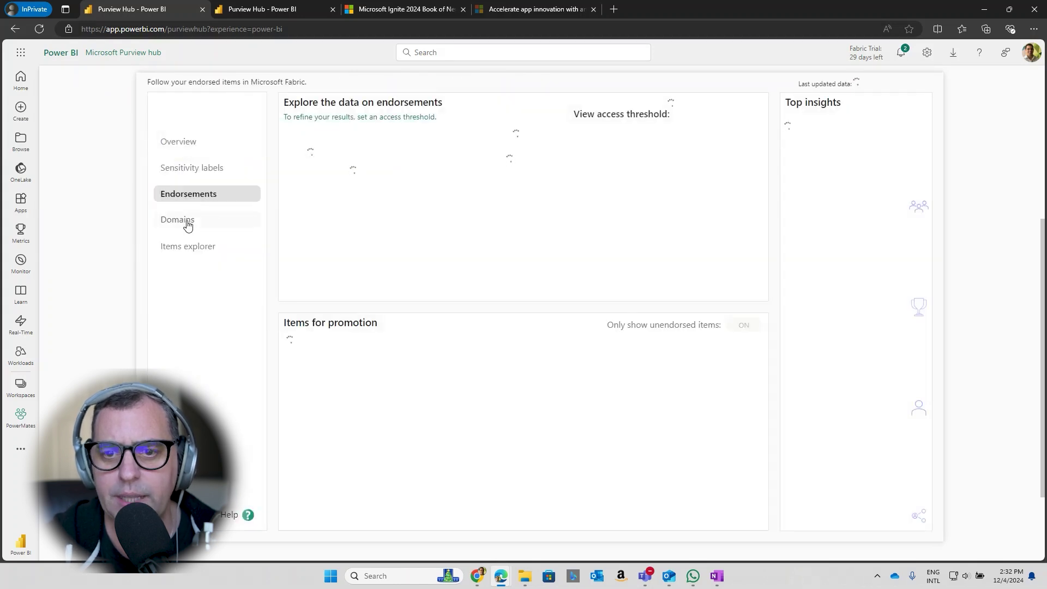
pyautogui.click(187, 223)
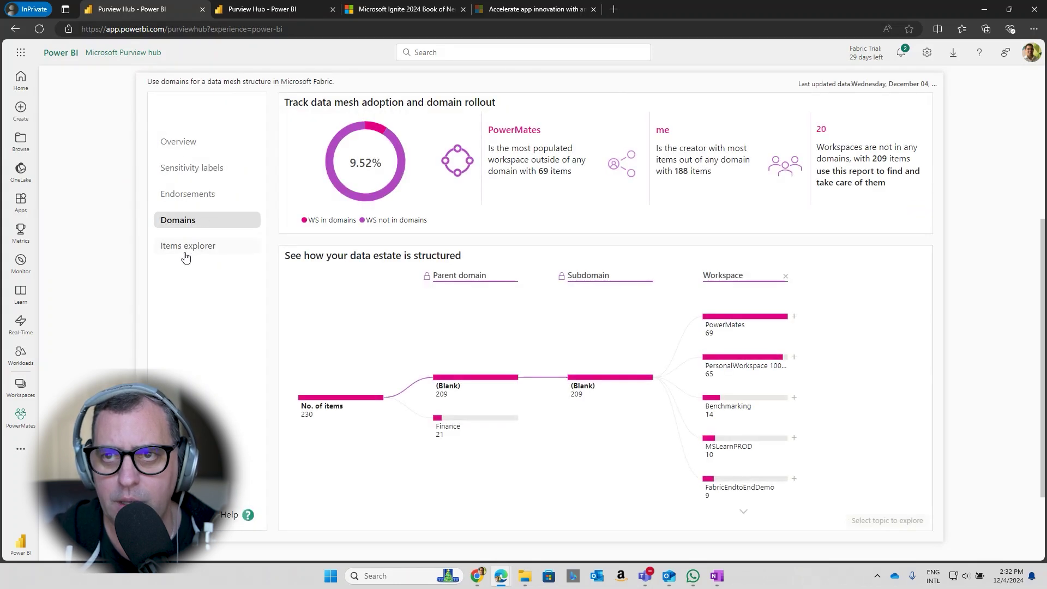
pyautogui.click(186, 254)
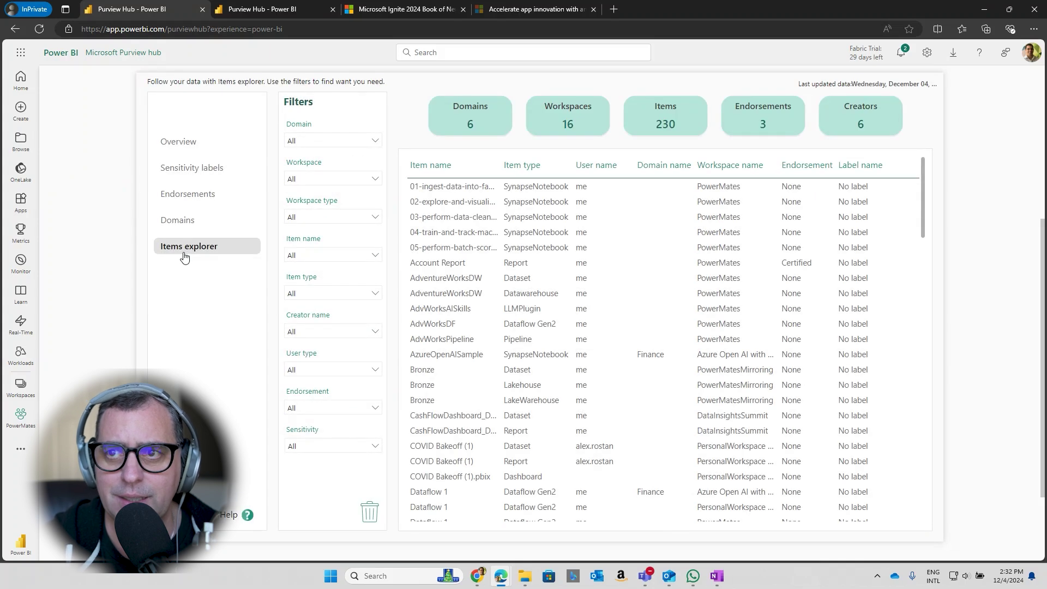